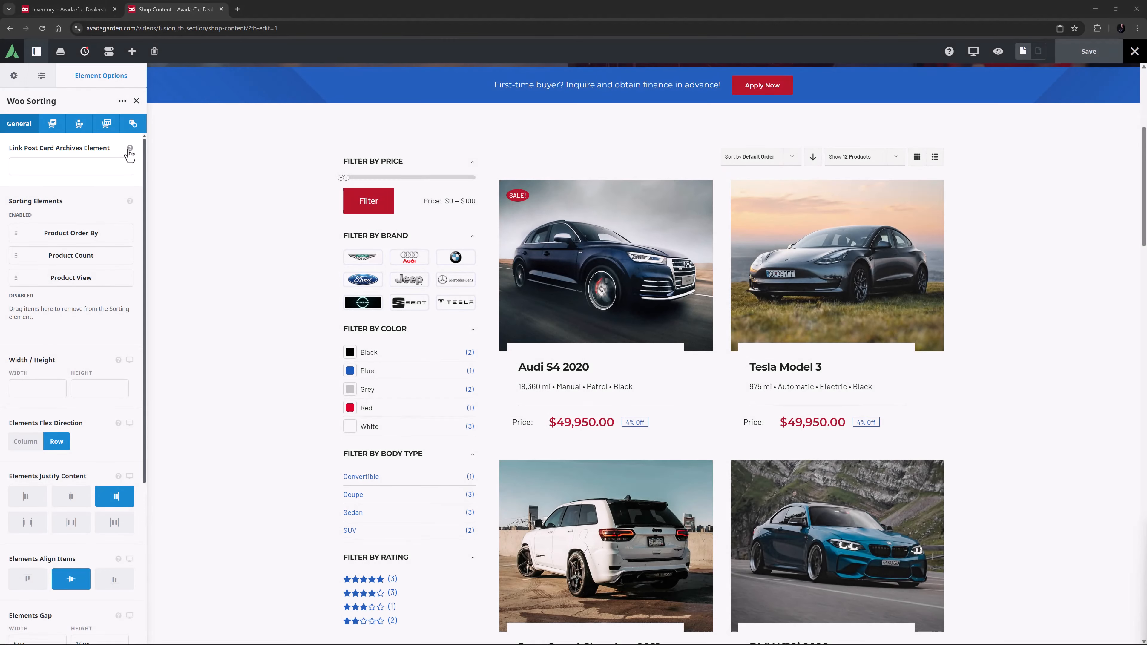
Read the description of the Link Post Card Archives Element option and collapse it again.
{"action": "left_click", "coordinate": [129, 148]}
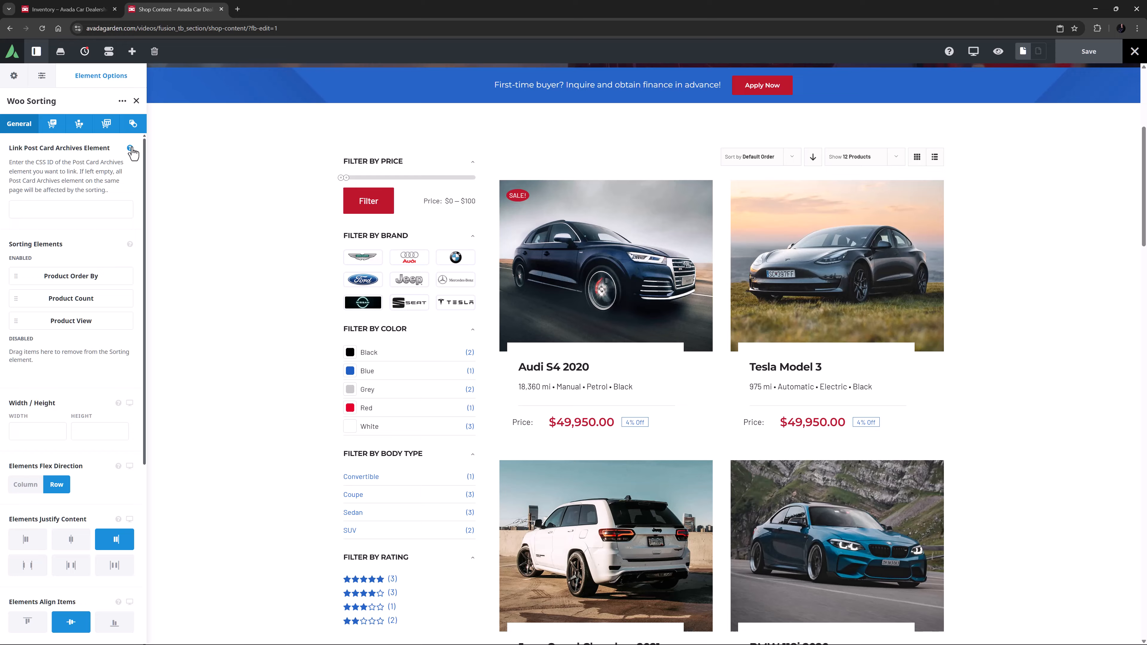
{"action": "left_click", "coordinate": [263, 117]}
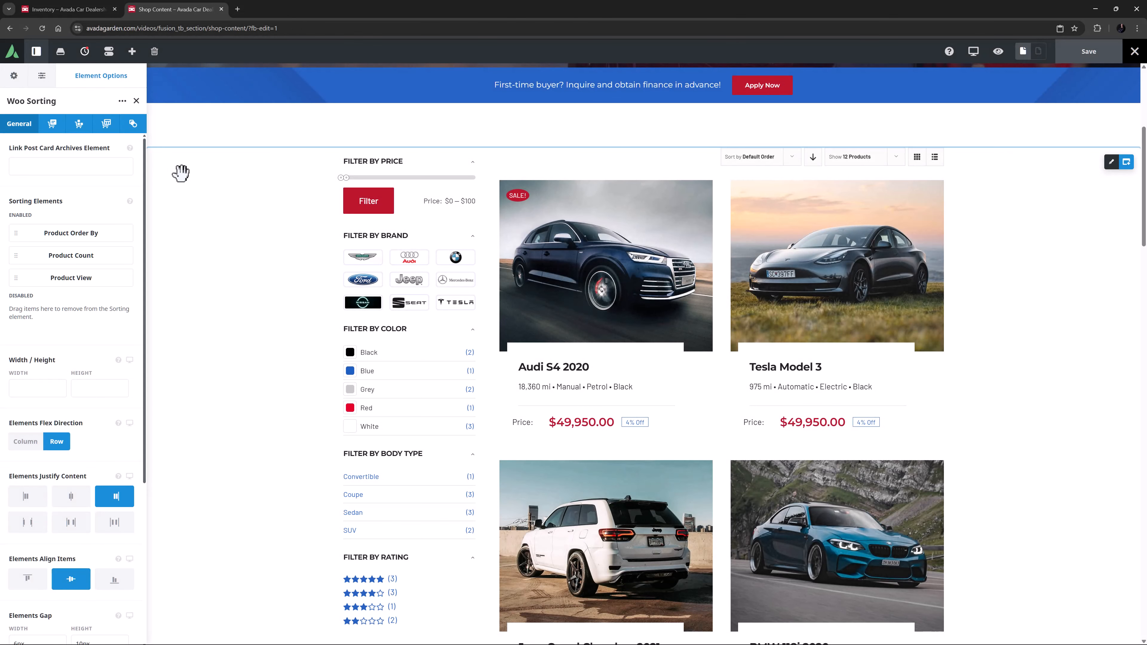
Try disabling and re-enabling the Product View sorting element, and switching Elements Flex Direction to Column and back to Row.
{"action": "left_click_drag", "start_coordinate": [58, 280], "coordinate": [54, 325]}
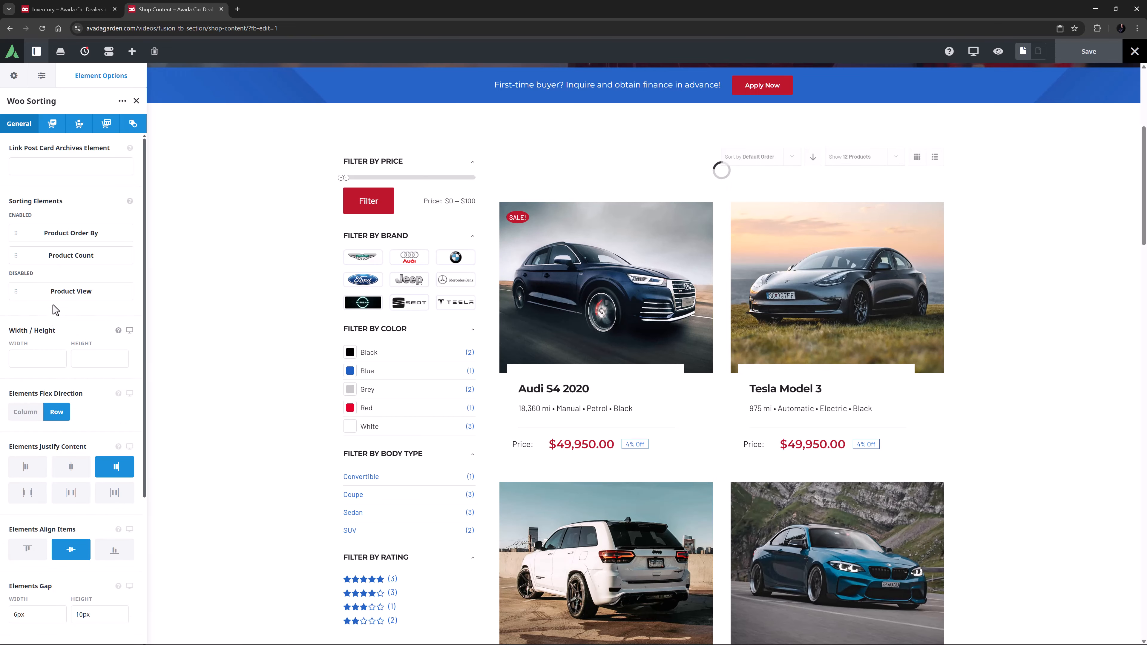
{"action": "left_click_drag", "start_coordinate": [55, 292], "coordinate": [82, 262]}
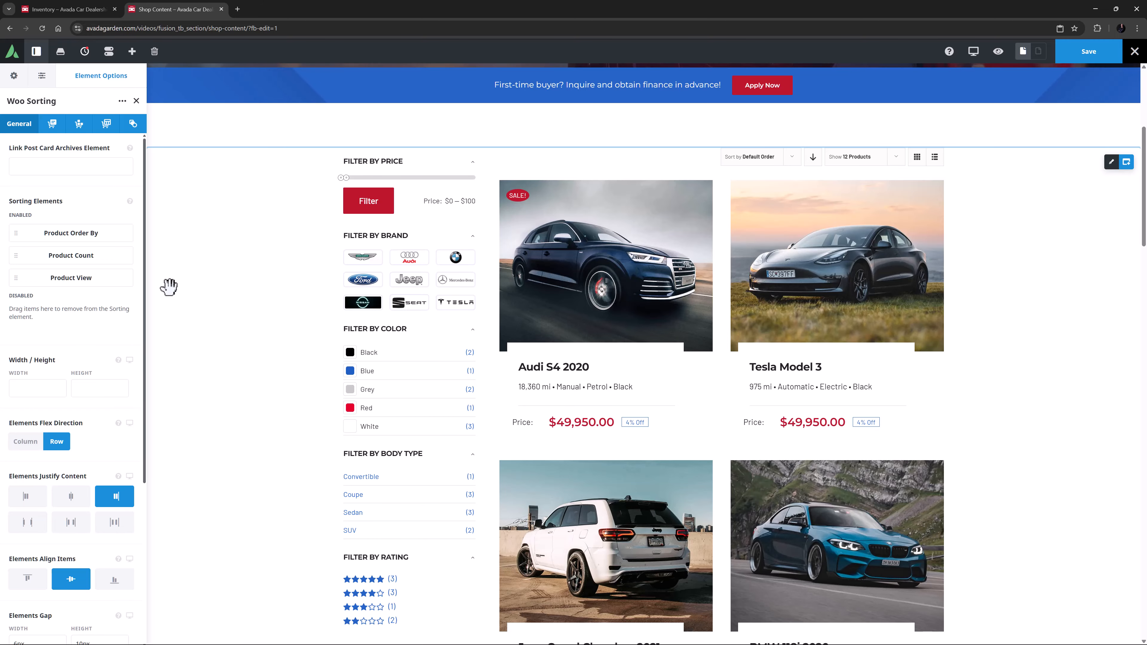
{"action": "left_click", "coordinate": [23, 442]}
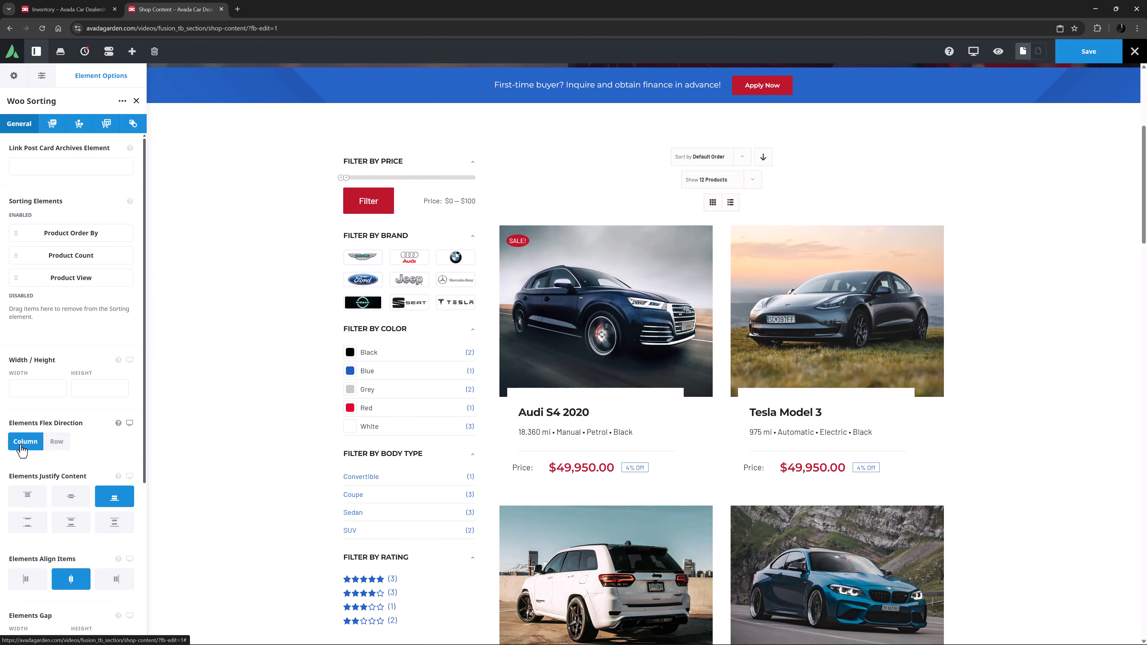
{"action": "left_click", "coordinate": [57, 441]}
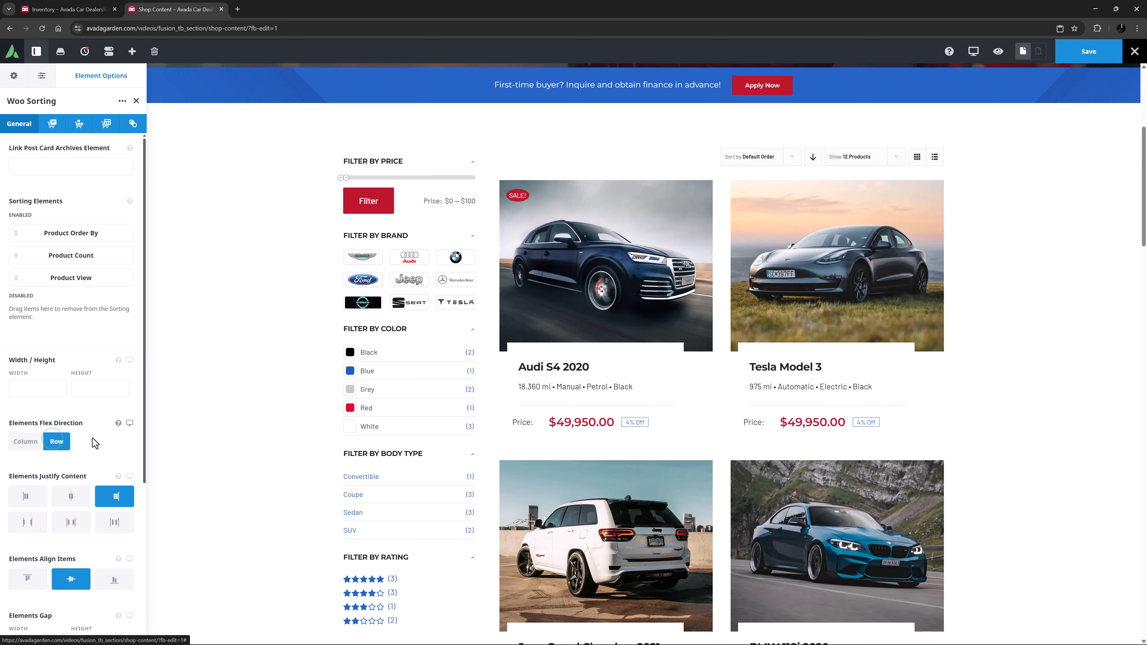
Try the different Elements Justify Content options on the sorting bar, finishing on Flex End.
{"action": "scroll", "coordinate": [54, 441], "scroll_direction": "down", "scroll_amount": 4}
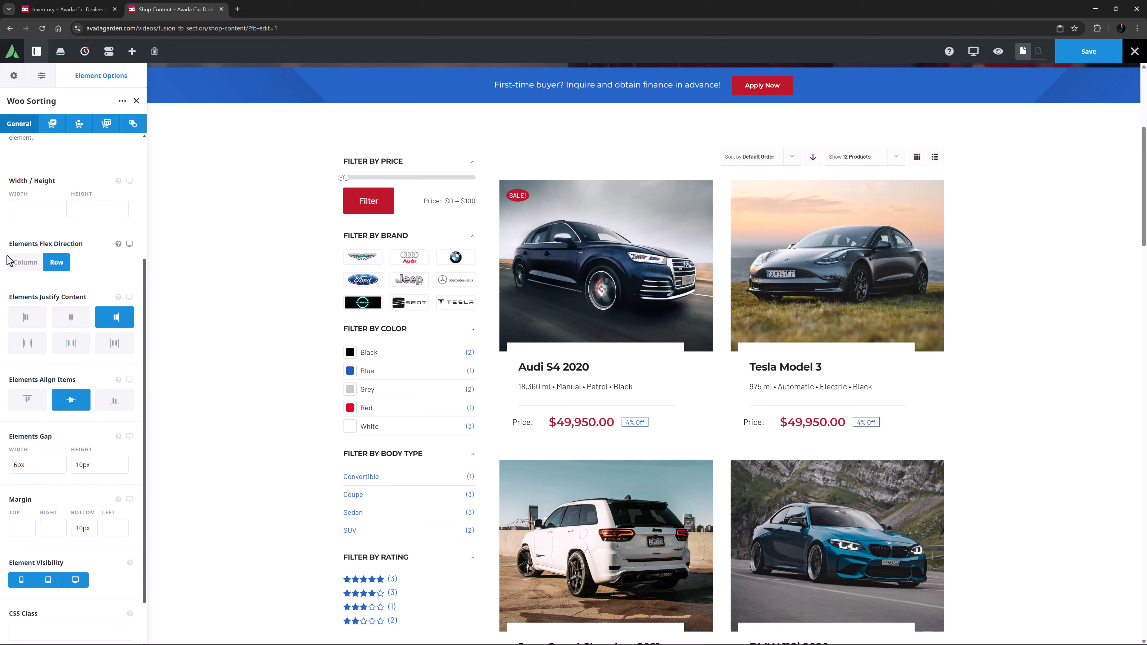
{"action": "left_click", "coordinate": [23, 319]}
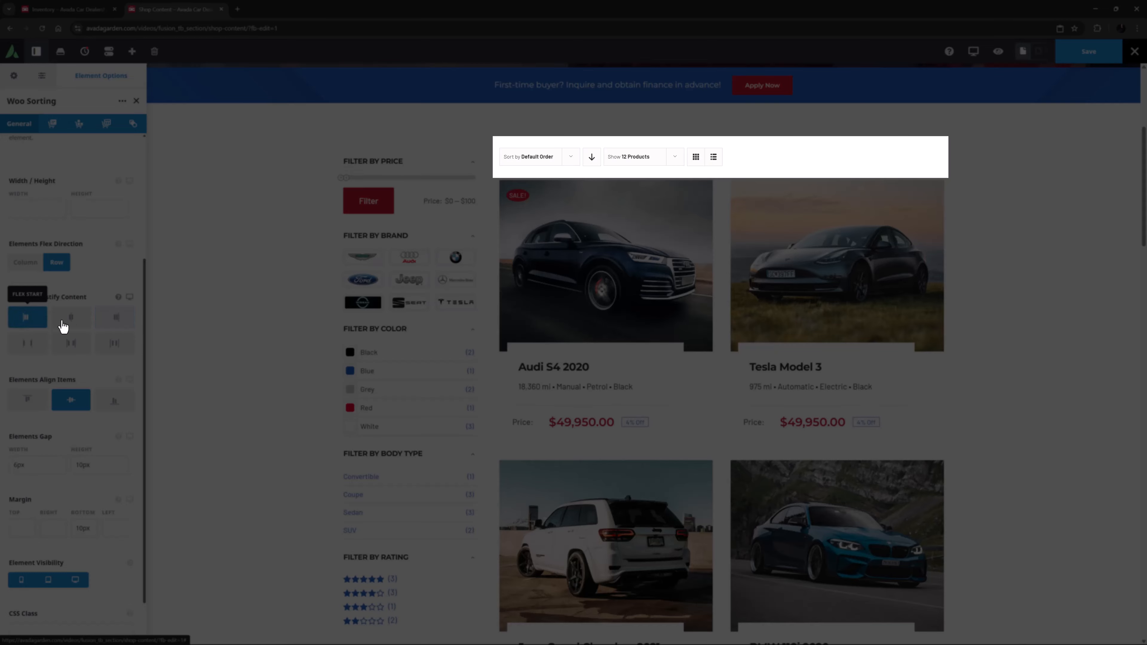
{"action": "left_click", "coordinate": [72, 324]}
{"action": "left_click", "coordinate": [113, 319]}
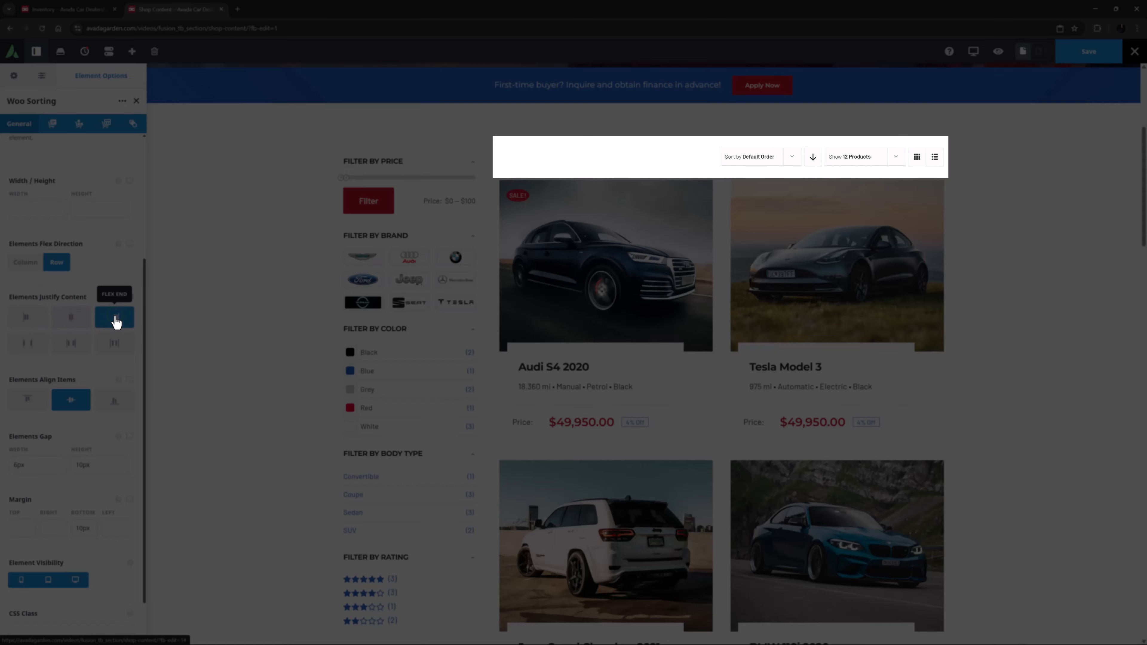
{"action": "left_click", "coordinate": [24, 349]}
{"action": "left_click", "coordinate": [77, 349]}
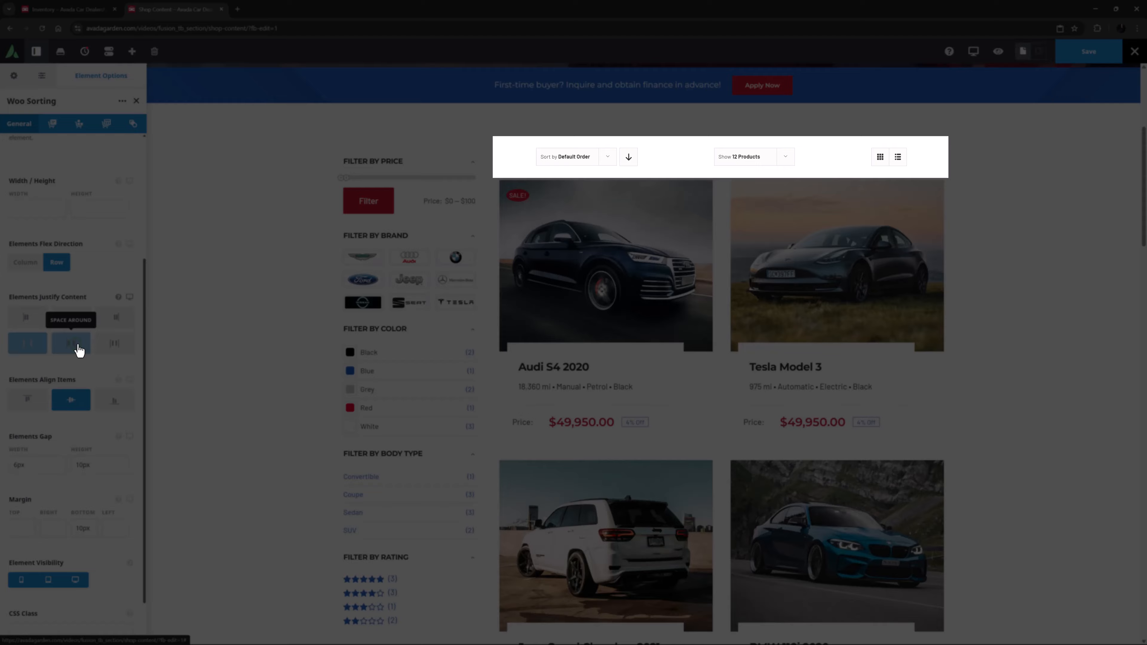
{"action": "left_click", "coordinate": [117, 348]}
{"action": "left_click", "coordinate": [113, 319]}
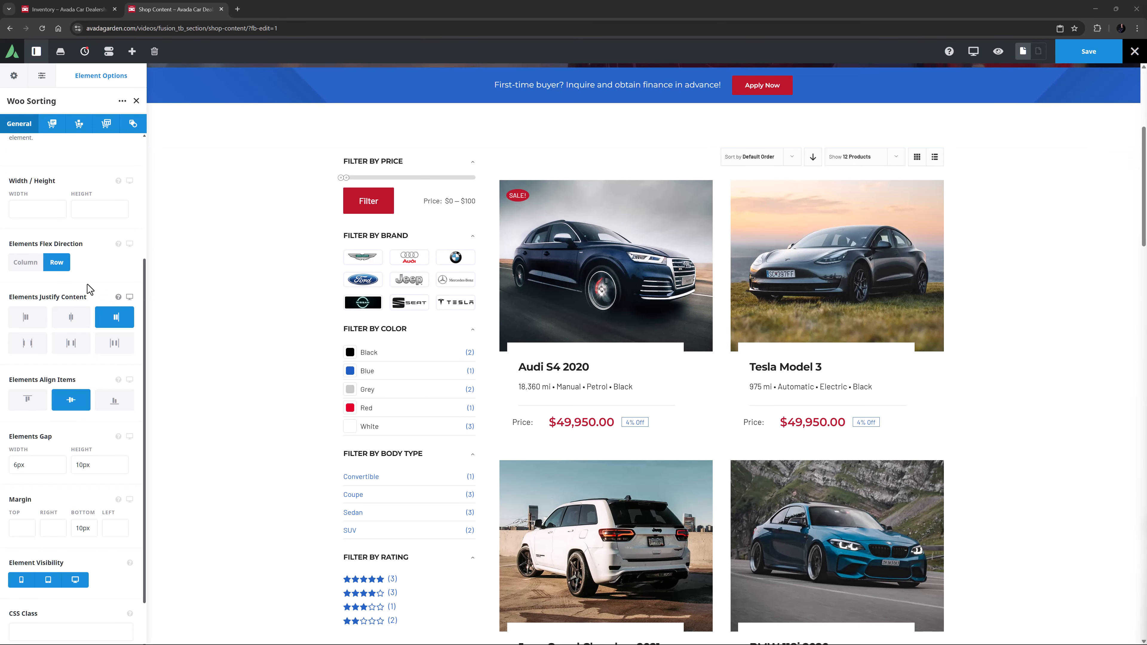
Preview Elements Align Items choices in the Column direction, leaving the alignment at Flex End and restoring the flex direction to Row.
{"action": "left_click", "coordinate": [26, 263]}
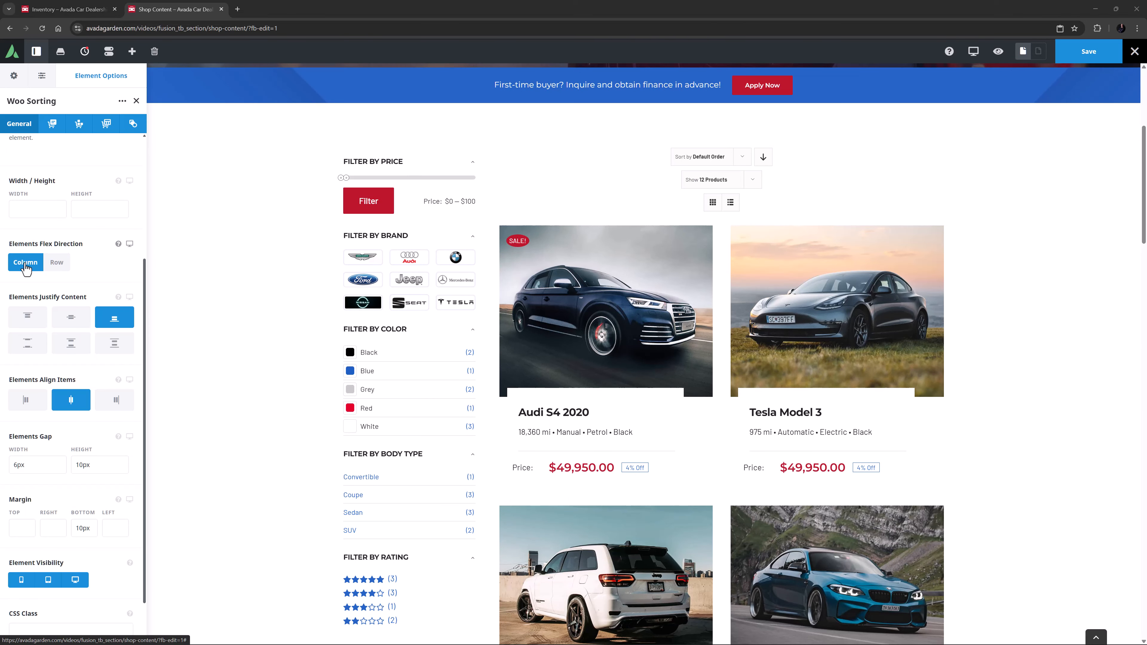
{"action": "left_click", "coordinate": [26, 399]}
{"action": "left_click", "coordinate": [105, 403]}
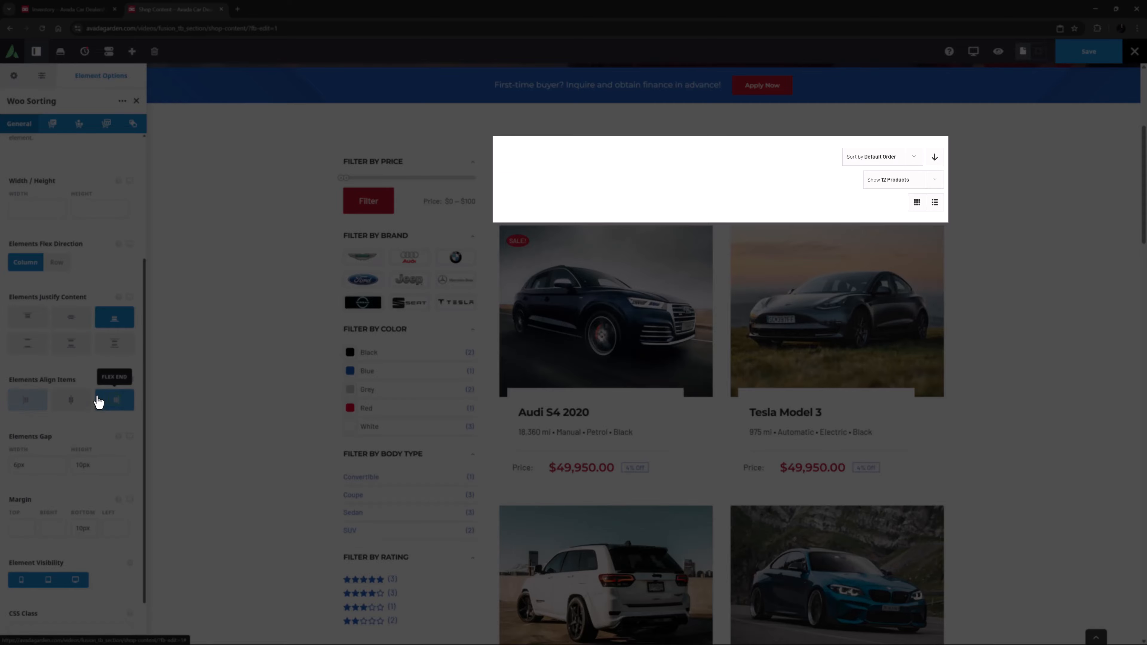
{"action": "left_click", "coordinate": [72, 401]}
{"action": "left_click", "coordinate": [56, 263]}
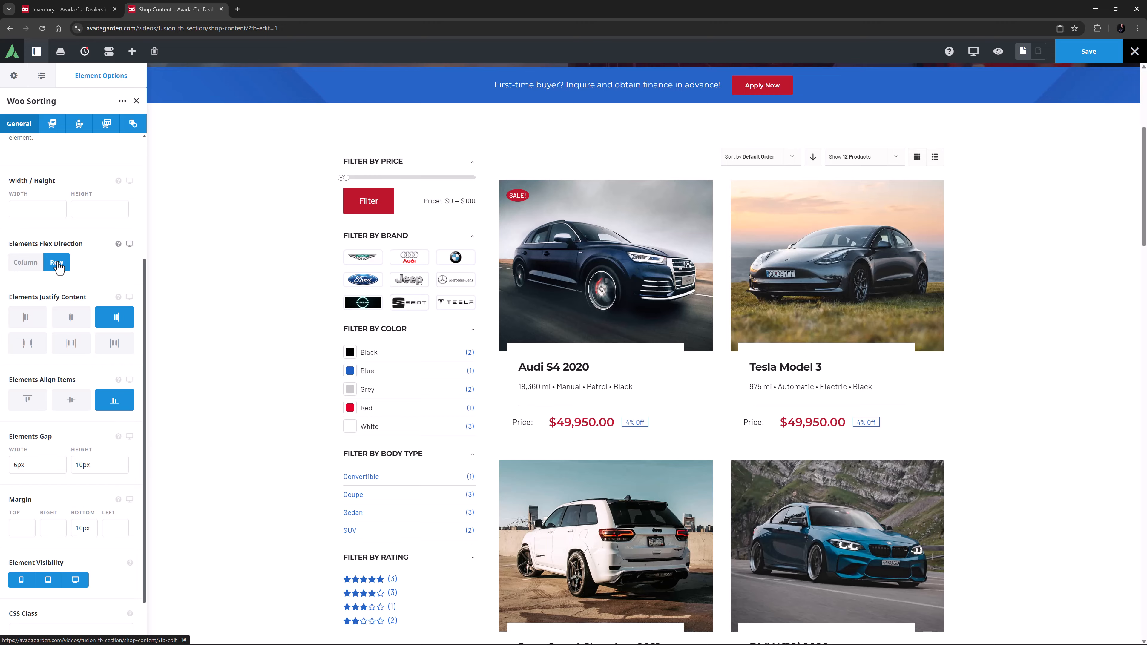
Review the remaining general layout settings and the list of choices offered under Sort Options.
{"action": "left_click", "coordinate": [130, 245]}
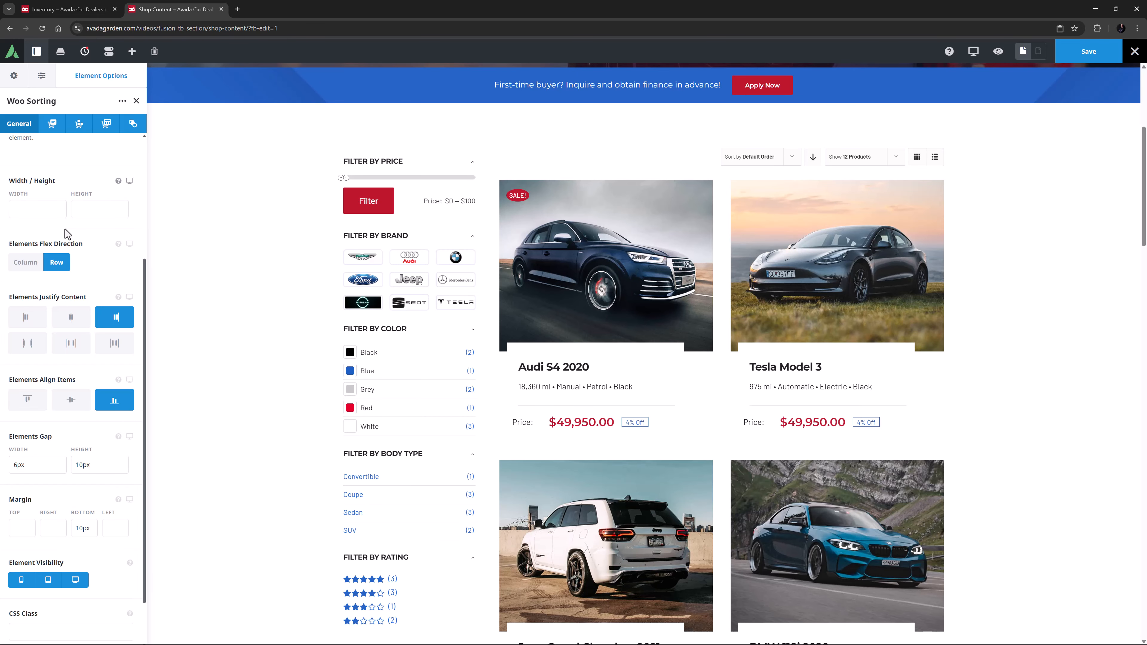
{"action": "scroll", "coordinate": [66, 234], "scroll_direction": "down", "scroll_amount": 1}
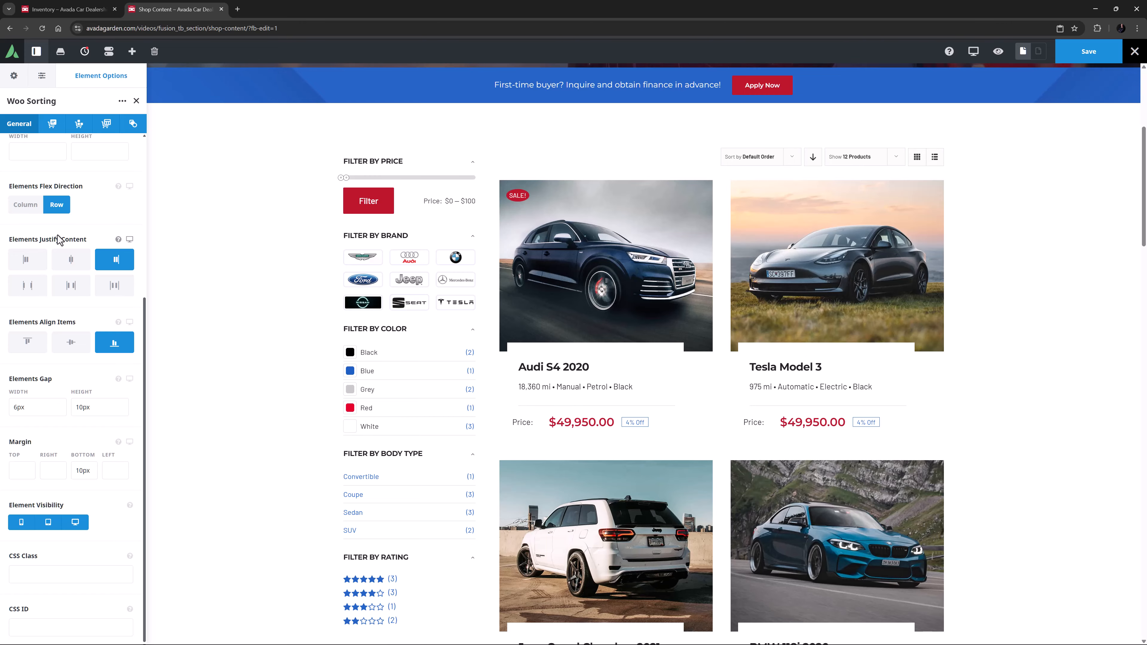
{"action": "left_click", "coordinate": [52, 128]}
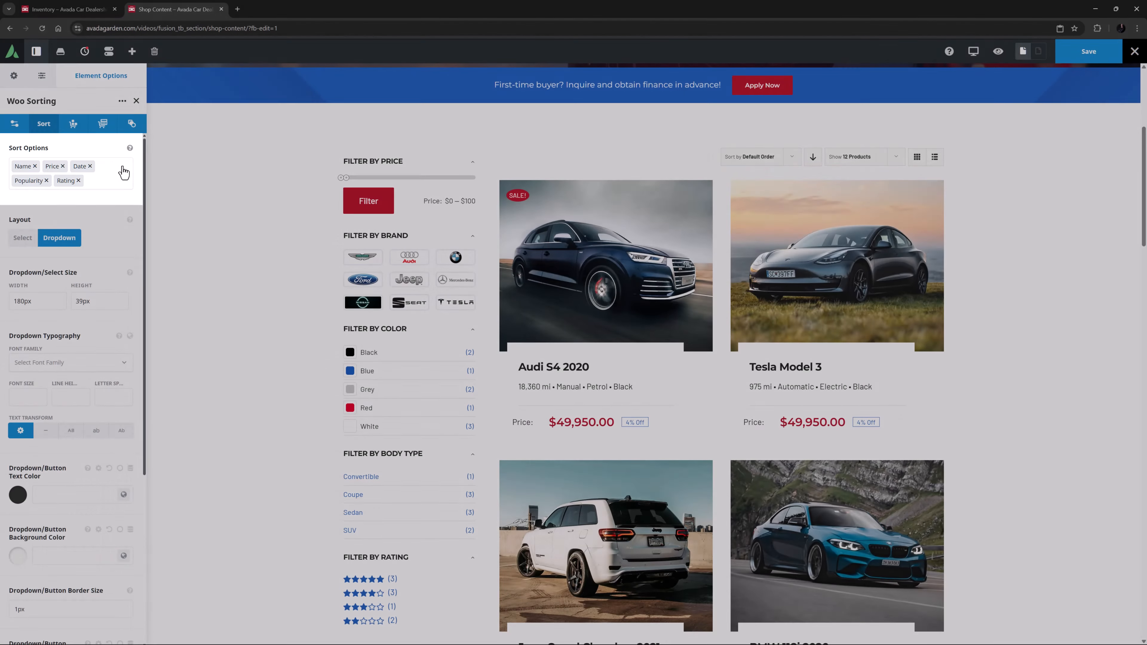
{"action": "left_click", "coordinate": [124, 174]}
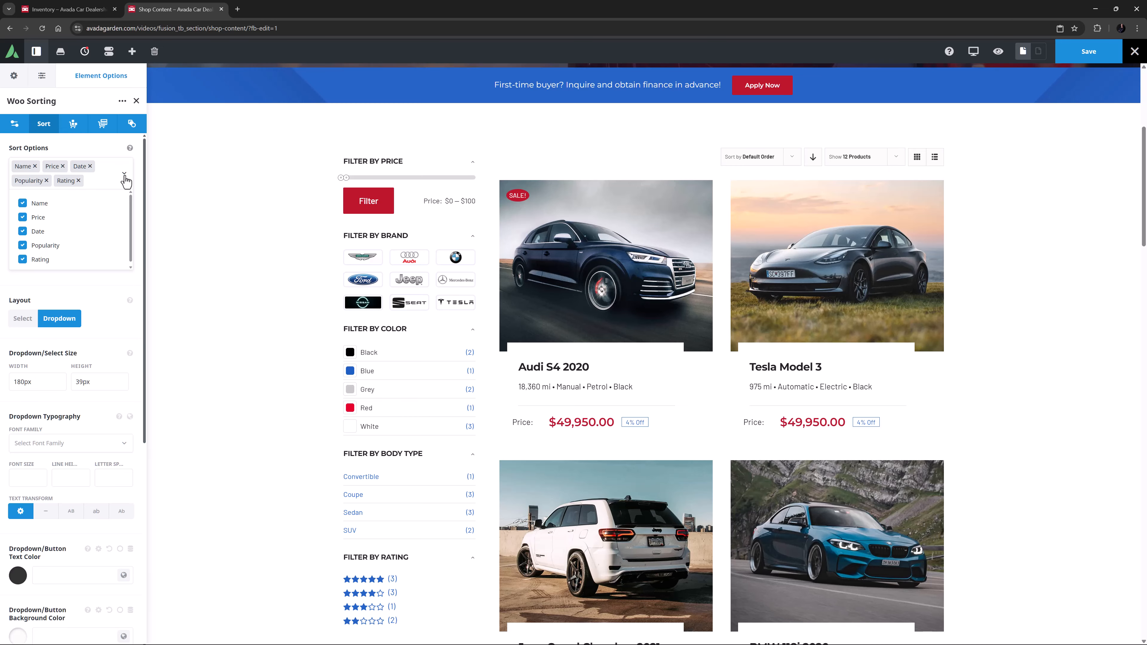
{"action": "left_click", "coordinate": [126, 181]}
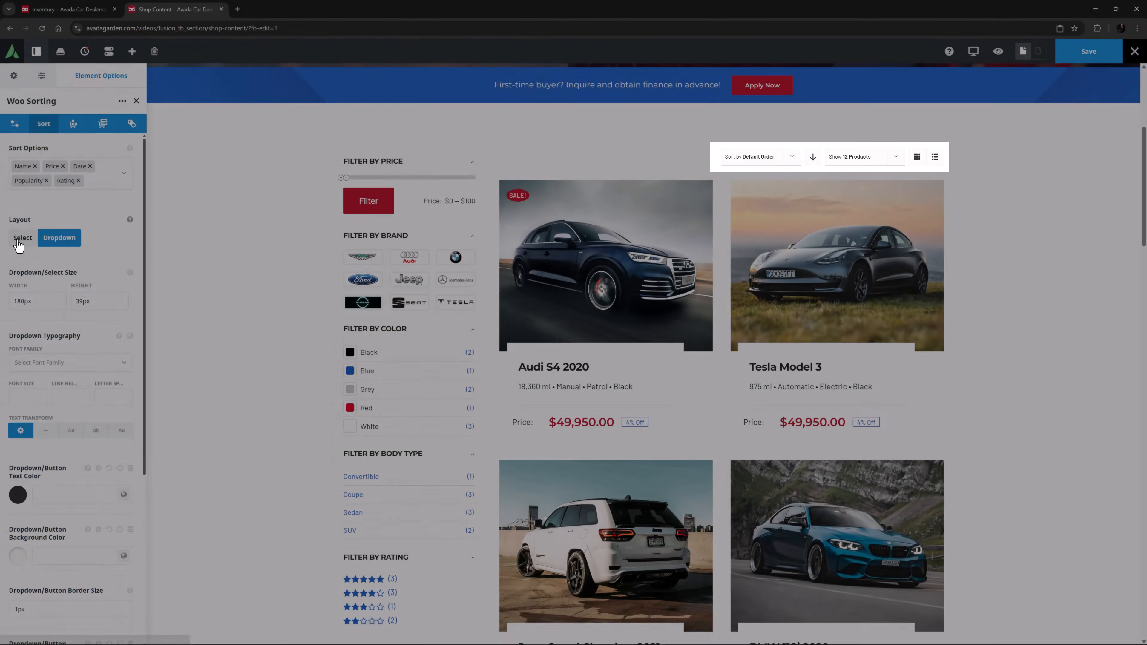
Try the Select layout for the sort control and return it to Dropdown.
{"action": "left_click", "coordinate": [19, 241]}
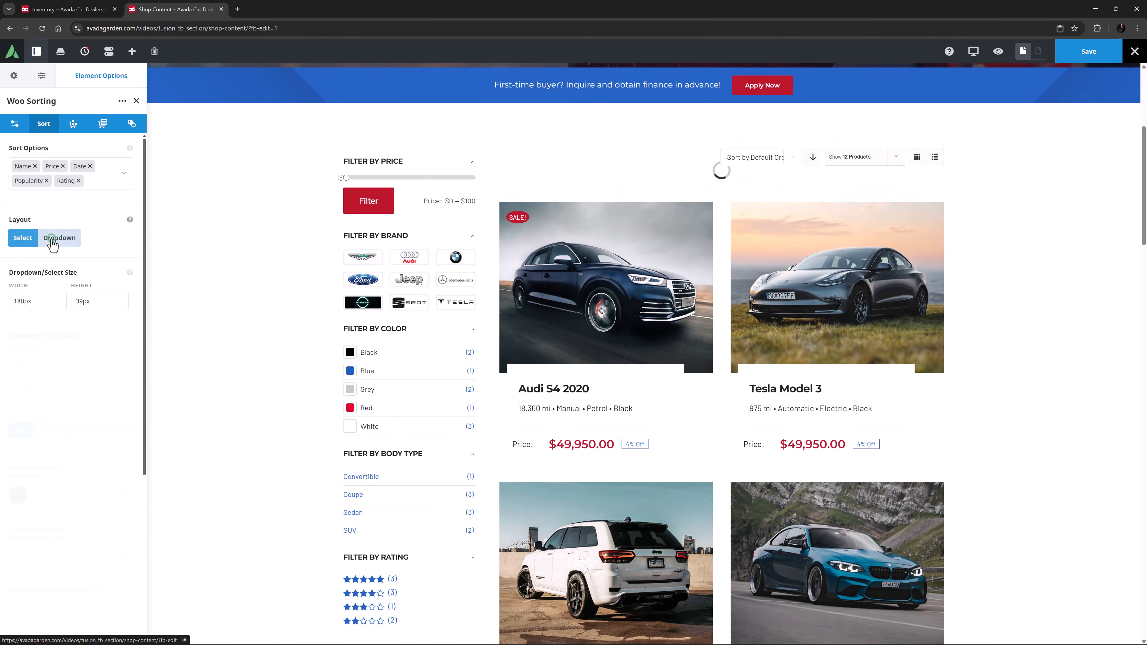
{"action": "left_click", "coordinate": [53, 240]}
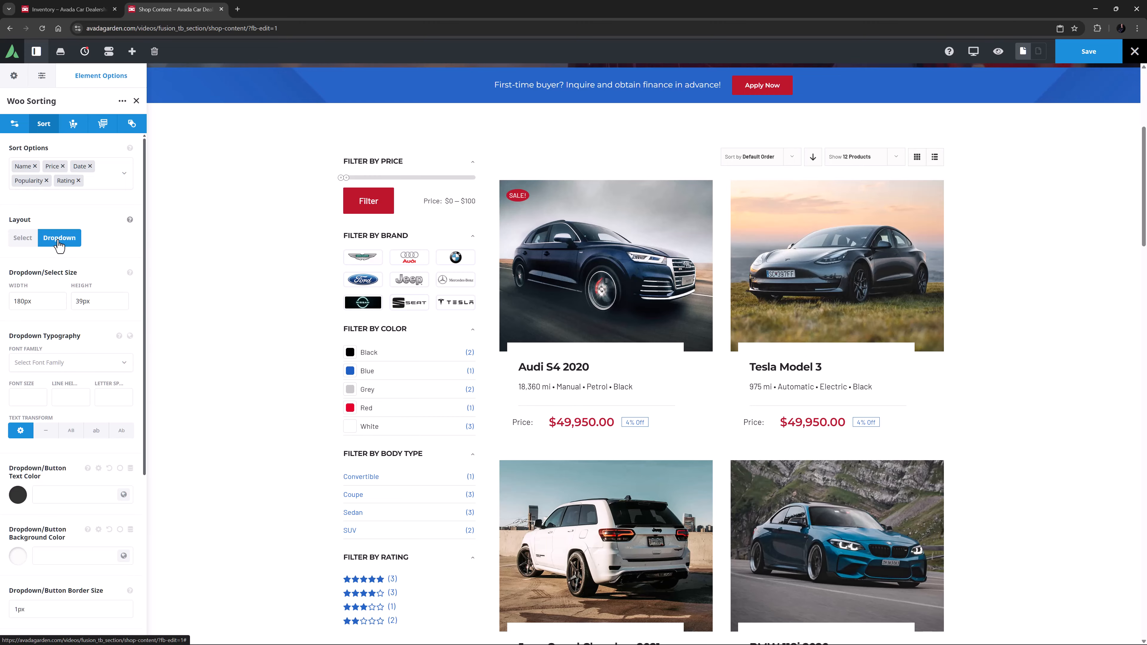
Review the sort dropdown's styling settings and read the description of the Display Order Button option.
{"action": "scroll", "coordinate": [57, 241], "scroll_direction": "down", "scroll_amount": 4}
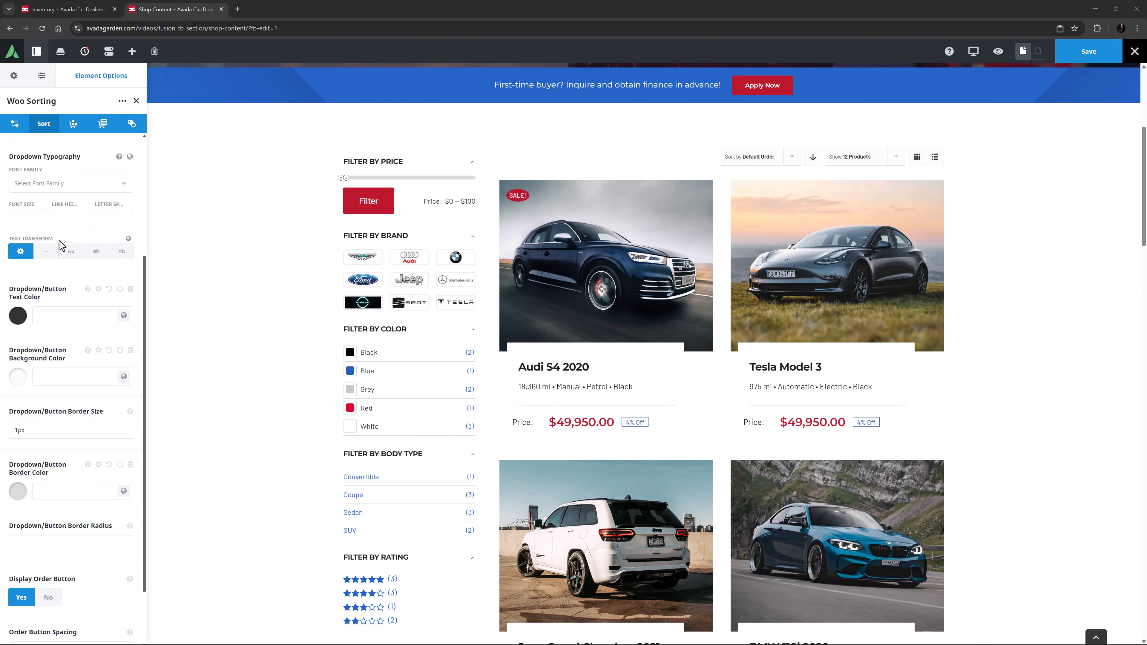
{"action": "scroll", "coordinate": [92, 494], "scroll_direction": "down", "scroll_amount": 2}
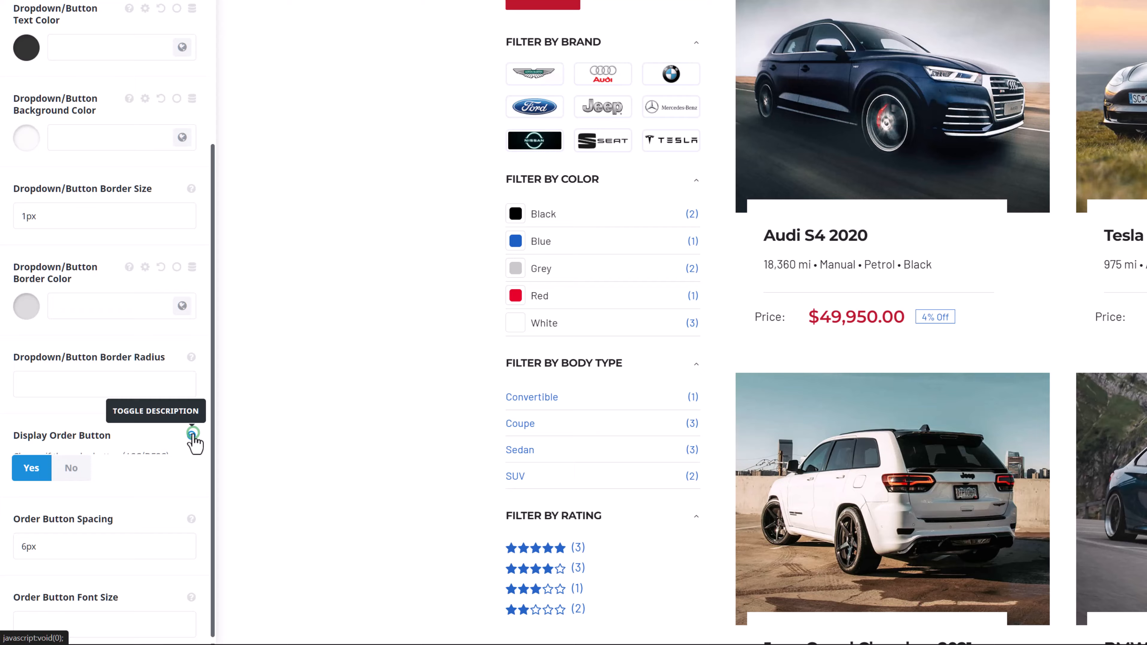
{"action": "left_click", "coordinate": [129, 504]}
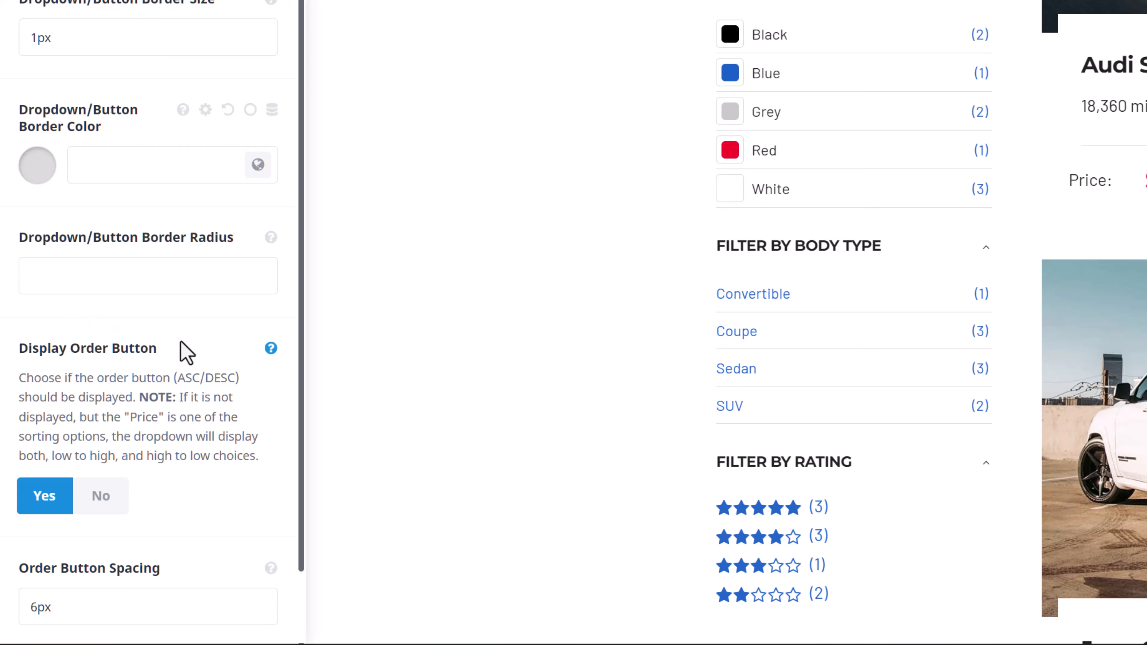
{"action": "left_click", "coordinate": [271, 348]}
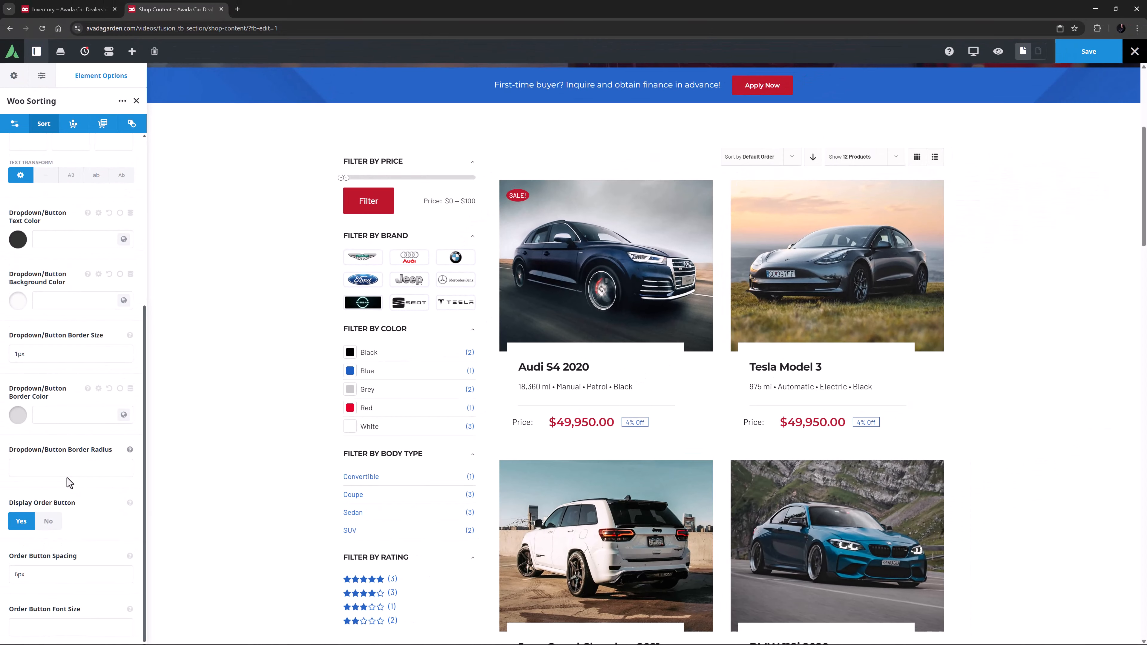
{"action": "left_click", "coordinate": [80, 442]}
Open the product count settings and read the description of Product Count Selection.
{"action": "left_click", "coordinate": [74, 124]}
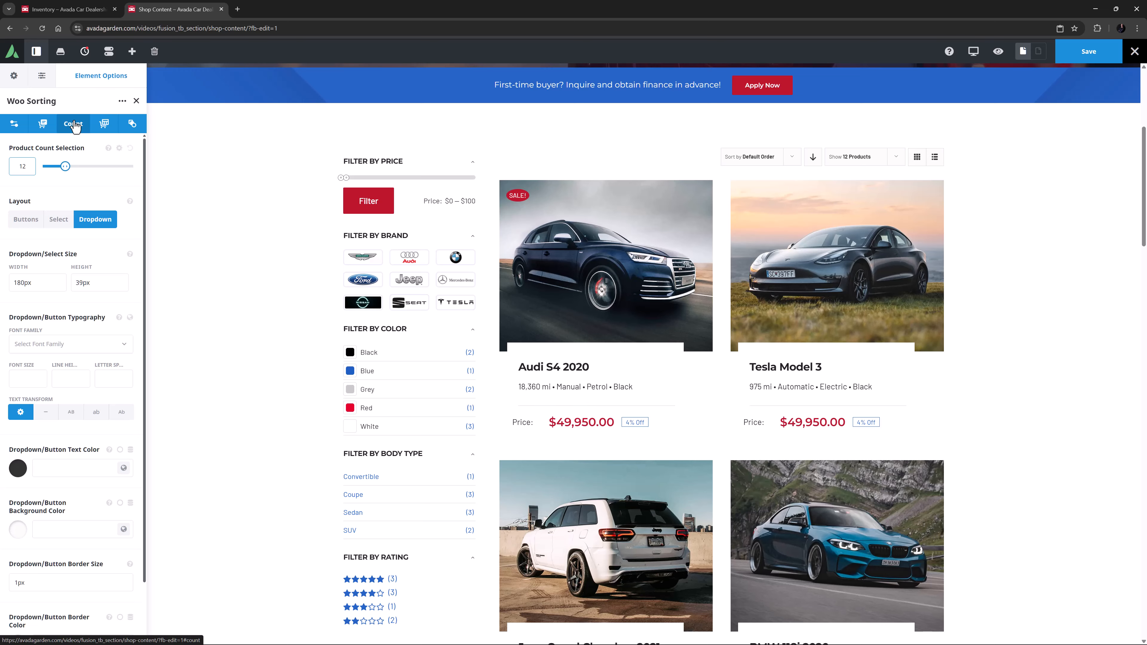
{"action": "left_click", "coordinate": [108, 148]}
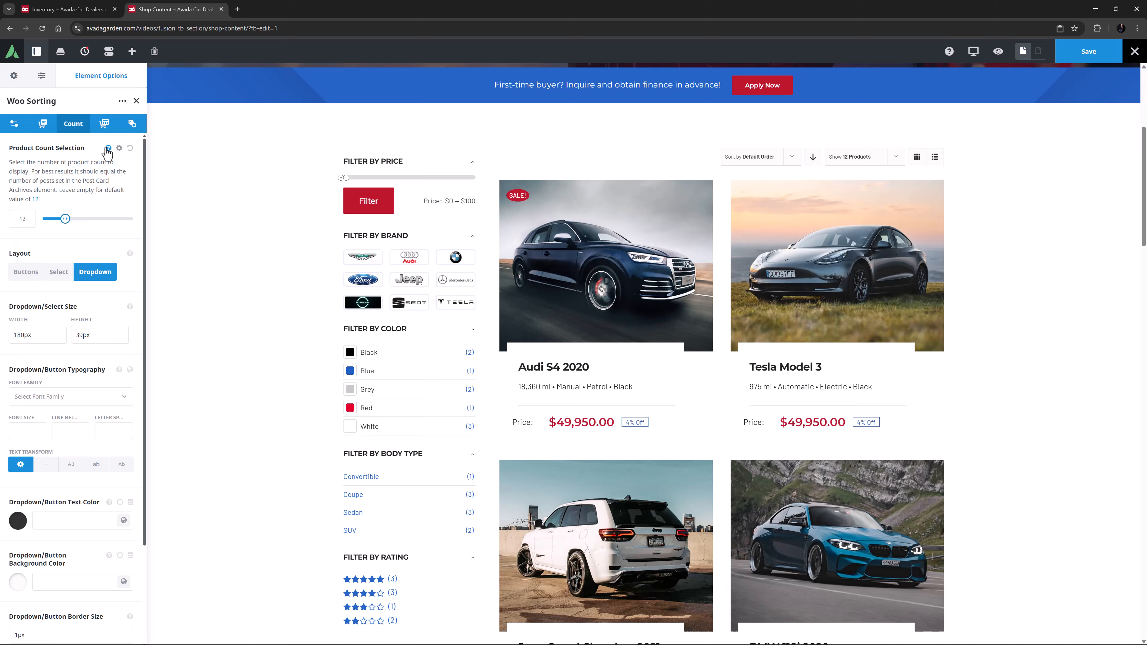
{"action": "left_click", "coordinate": [220, 121]}
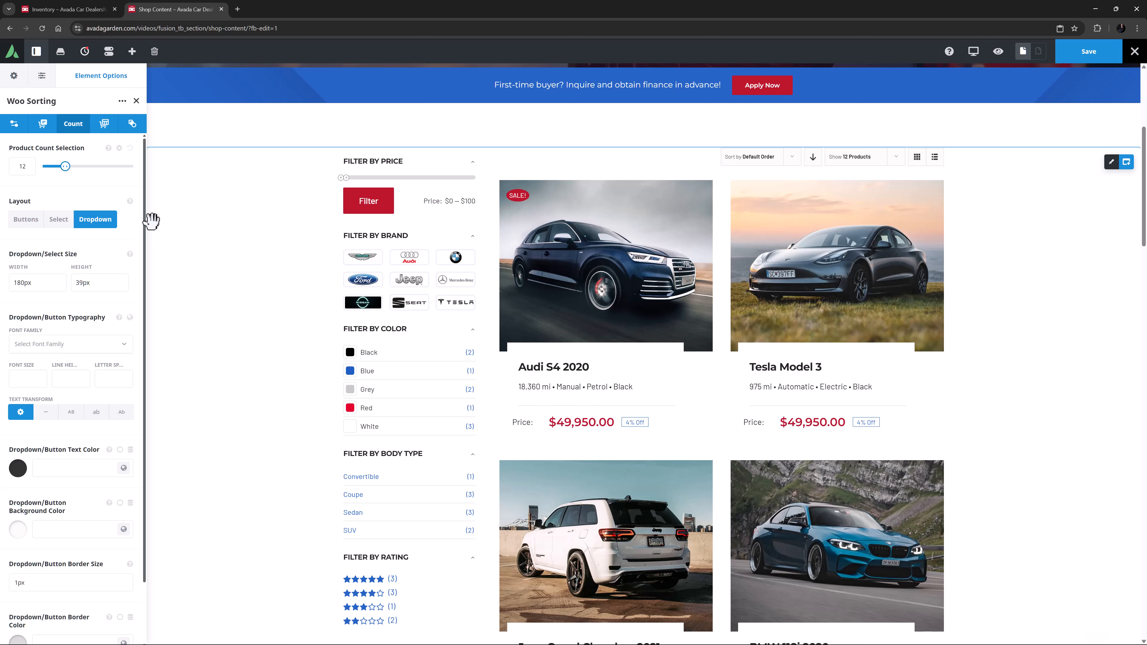
Open the product view settings and check the choices available for View Buttons.
{"action": "left_click", "coordinate": [108, 122]}
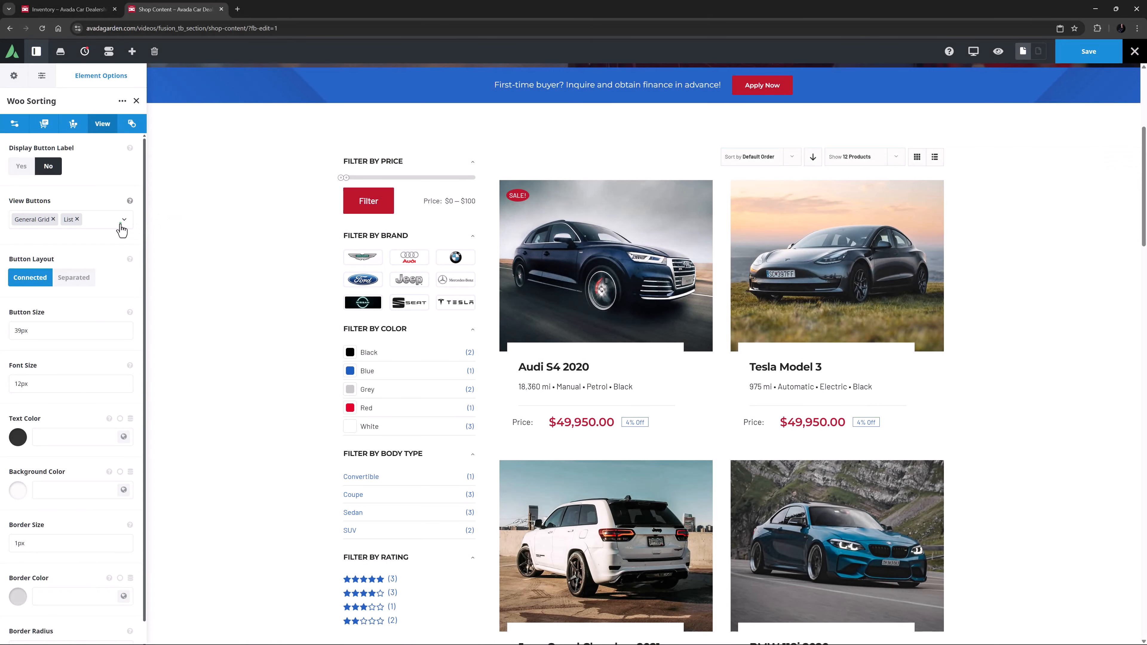
{"action": "left_click", "coordinate": [122, 224]}
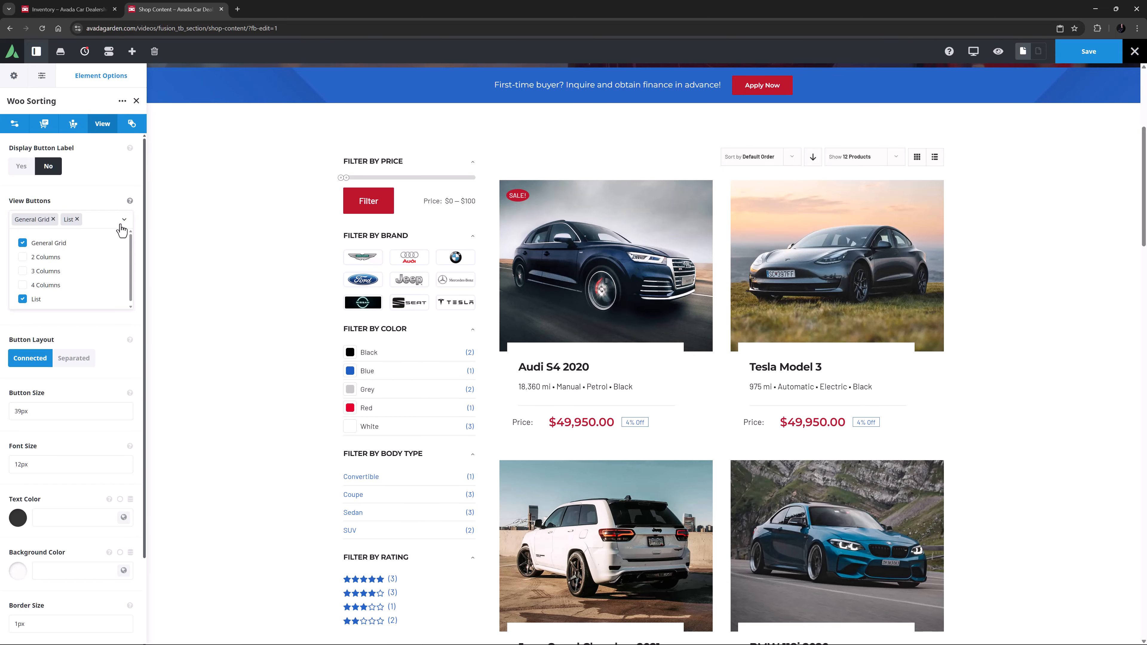
{"action": "left_click", "coordinate": [121, 224]}
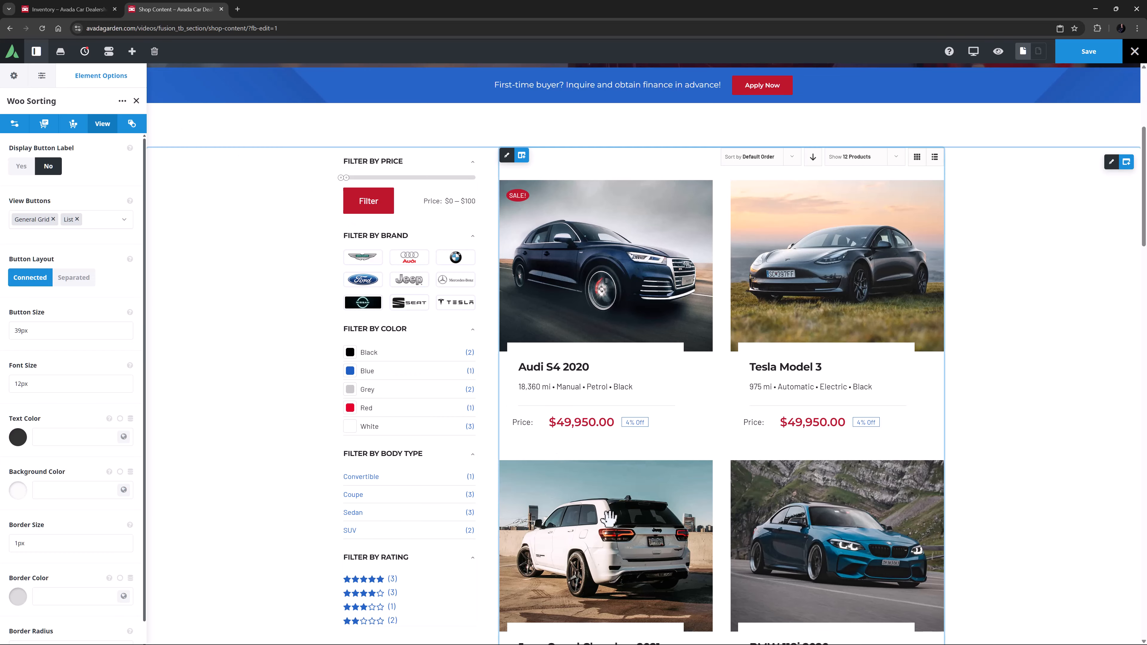
Open the options of the Post Card Archives element in the car listing to check its Post Card List View setting.
{"action": "scroll", "coordinate": [690, 561], "scroll_direction": "down", "scroll_amount": 1}
{"action": "scroll", "coordinate": [690, 560], "scroll_direction": "down", "scroll_amount": 5}
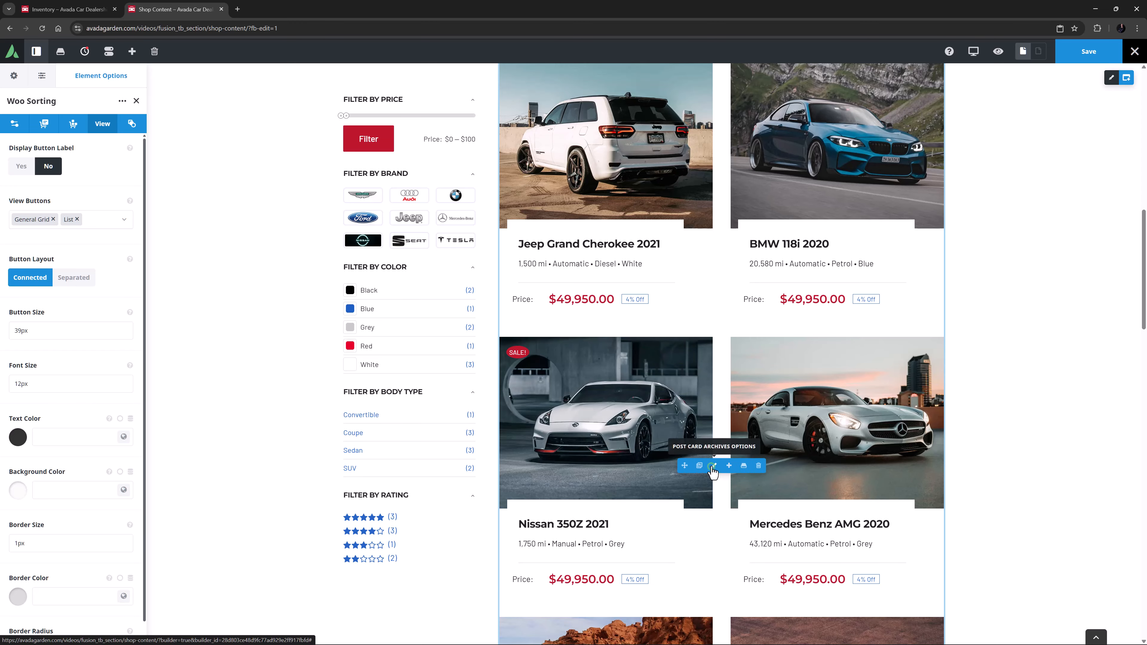
{"action": "left_click", "coordinate": [718, 467]}
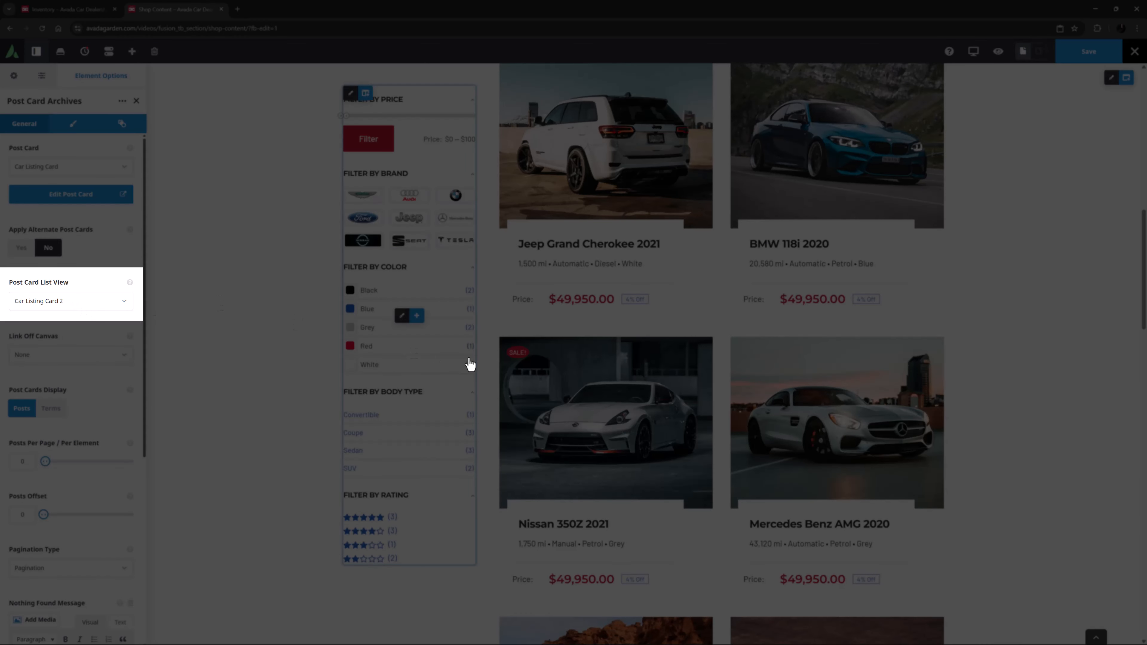
Reopen the Woo Sorting element's options from the sorting bar above the car listing.
{"action": "scroll", "coordinate": [669, 349], "scroll_direction": "up", "scroll_amount": 4}
{"action": "scroll", "coordinate": [669, 349], "scroll_direction": "up", "scroll_amount": 5}
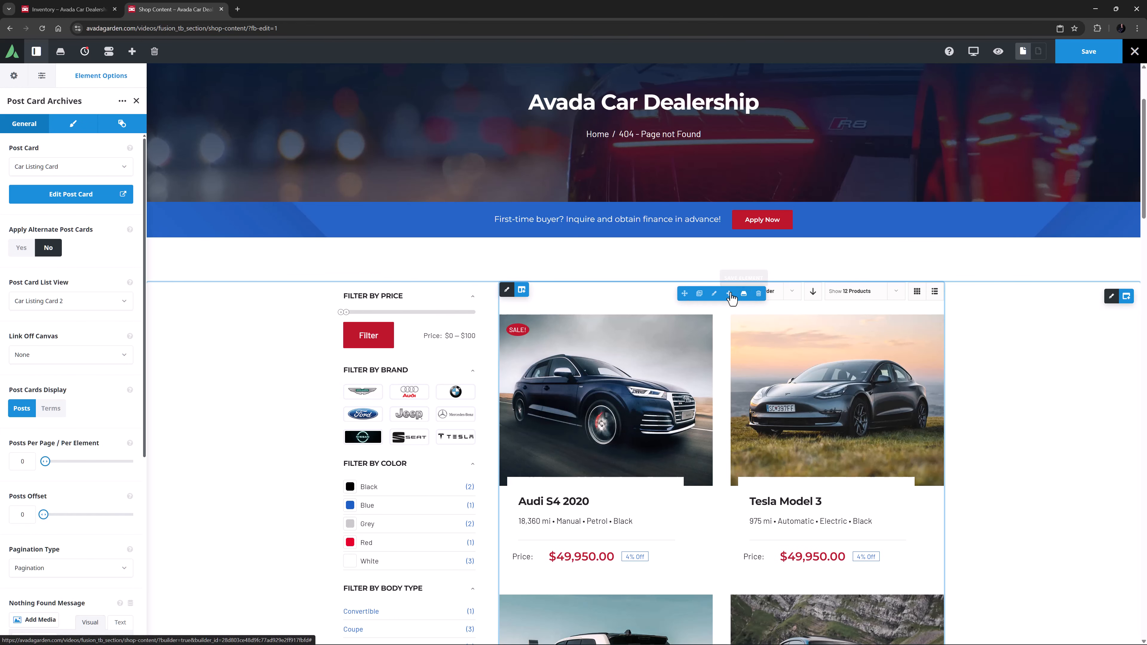
{"action": "left_click", "coordinate": [714, 294]}
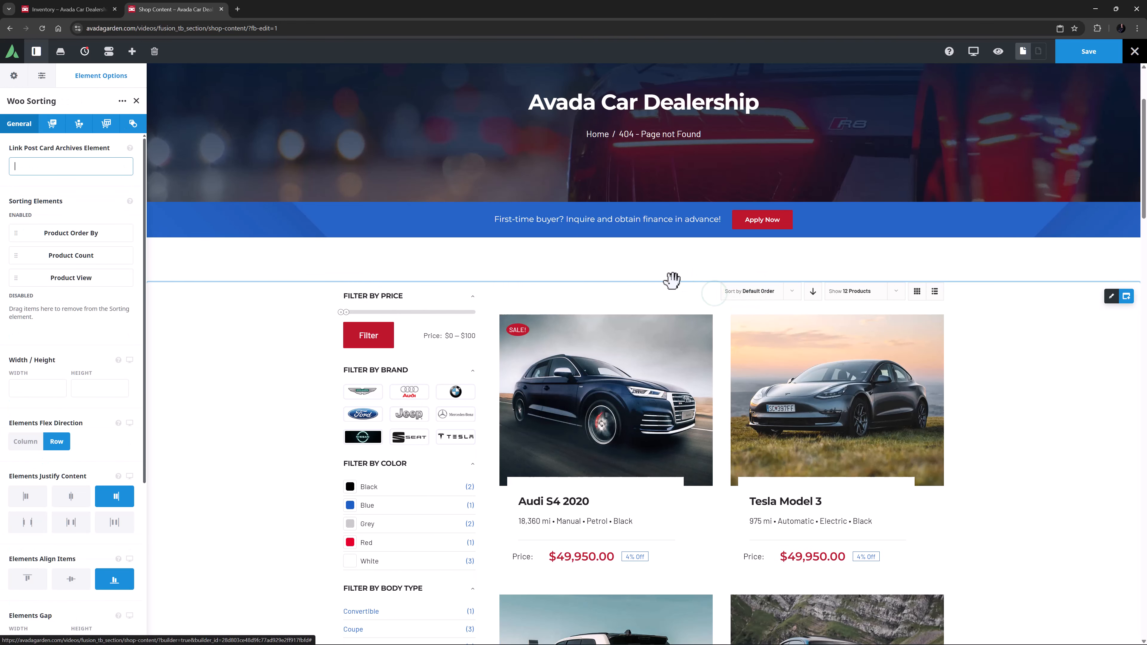
Return to the Woo Sorting element's product view settings and read the description of View Buttons.
{"action": "left_click", "coordinate": [103, 125]}
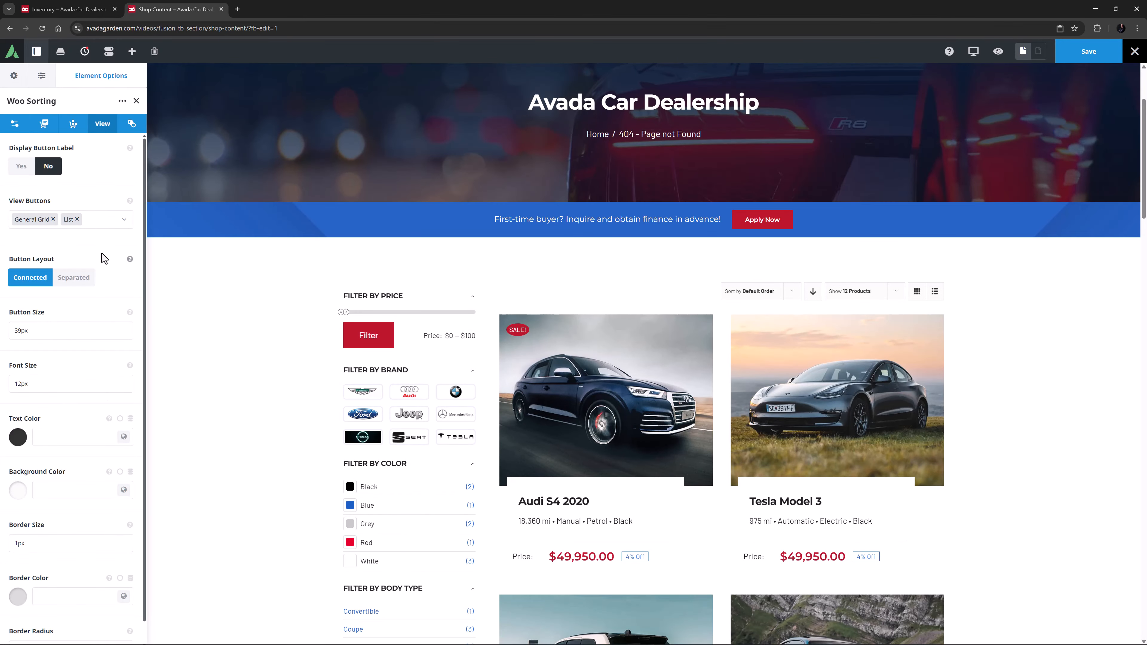
{"action": "left_click", "coordinate": [129, 201]}
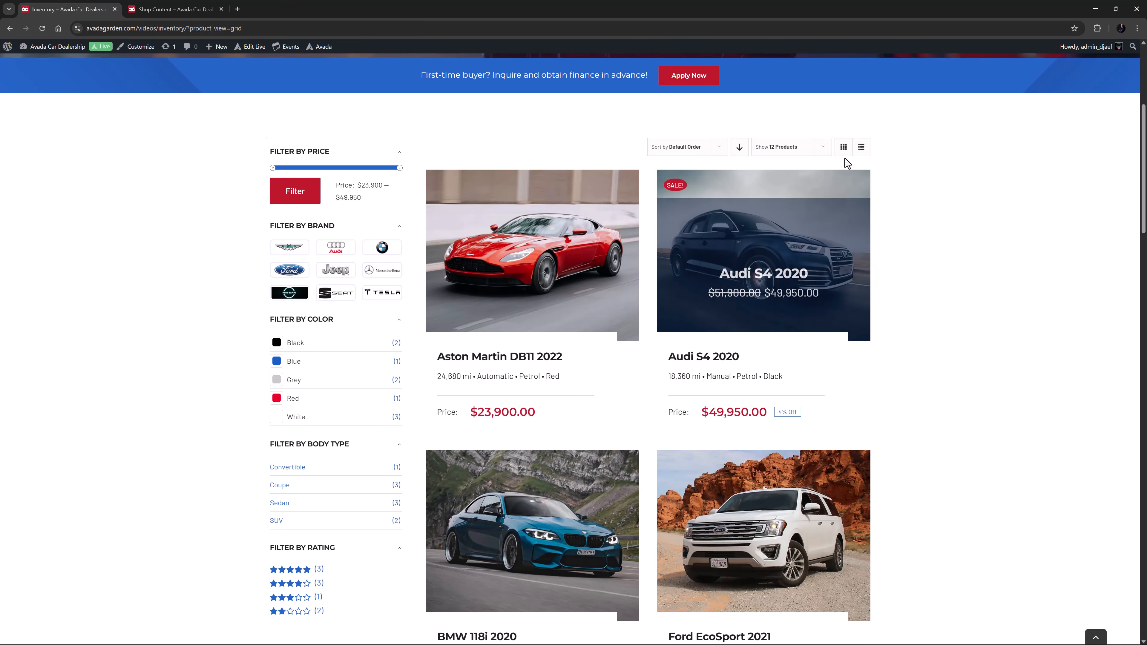
Test the view buttons on the live Inventory page by showing the cars as a list and switching back to the grid.
{"action": "left_click", "coordinate": [860, 147]}
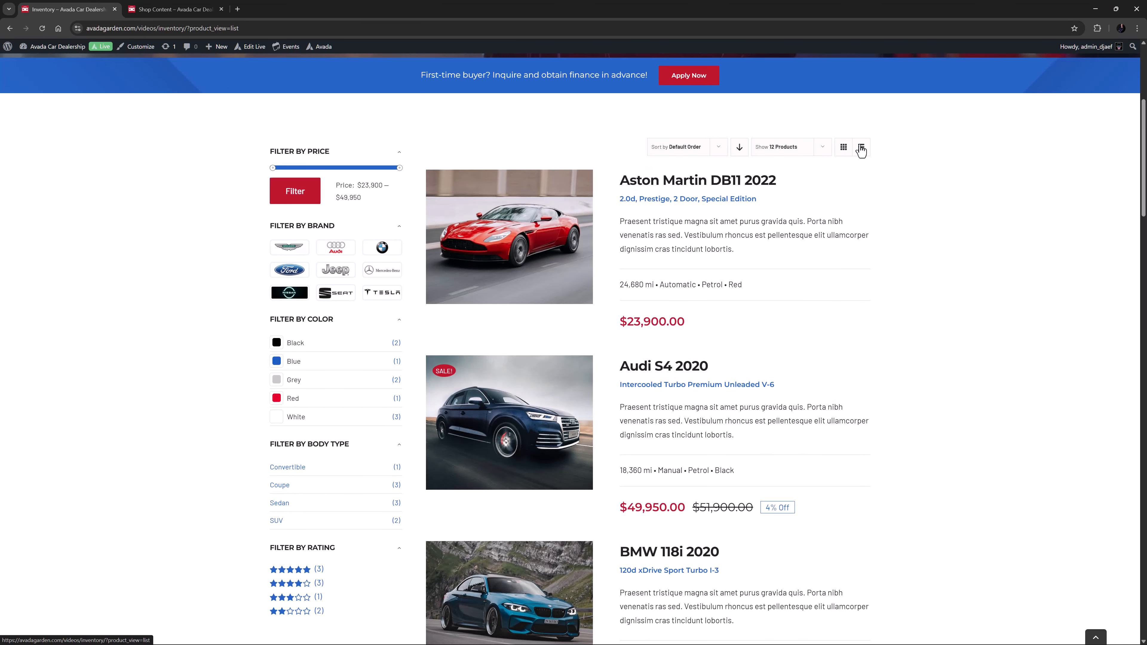
{"action": "left_click", "coordinate": [844, 150]}
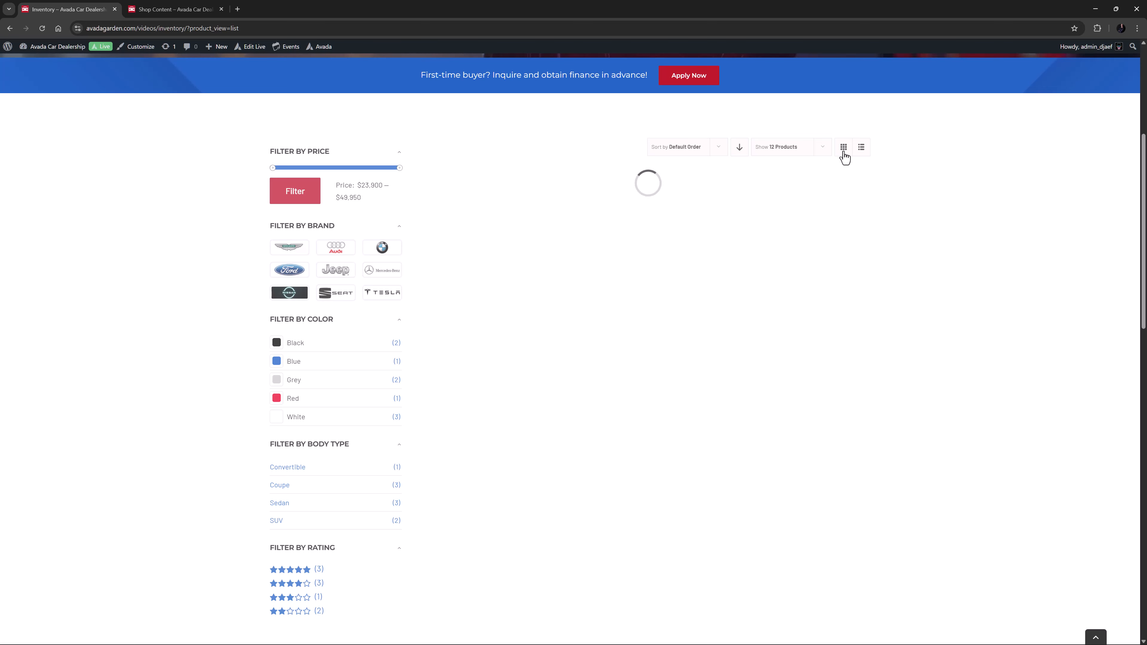
Return to the Shop Content layout, review the remaining view button styling options, and open the Woo Sorting element's Extras settings.
{"action": "left_click", "coordinate": [190, 9]}
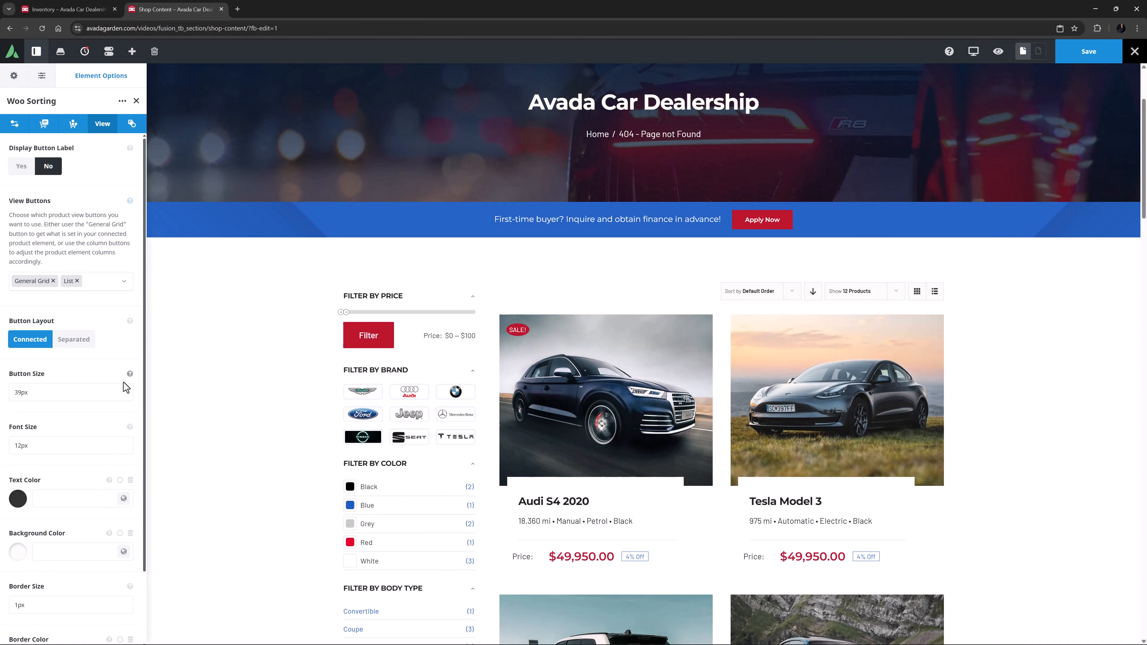
{"action": "scroll", "coordinate": [124, 382], "scroll_direction": "down", "scroll_amount": 2}
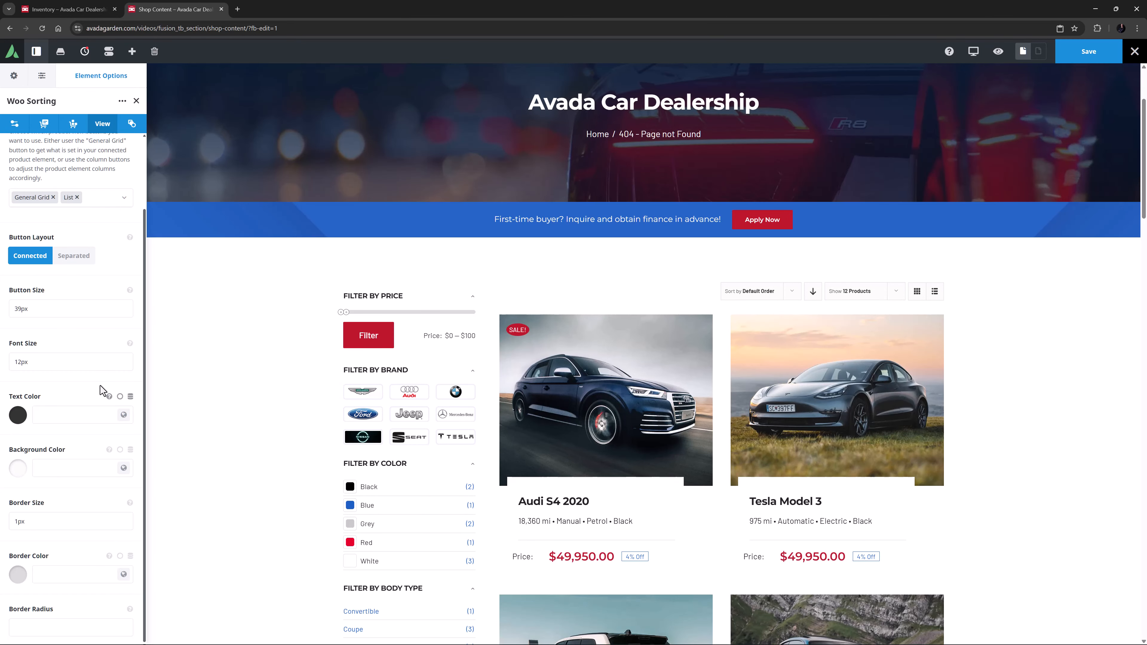
{"action": "left_click", "coordinate": [132, 123]}
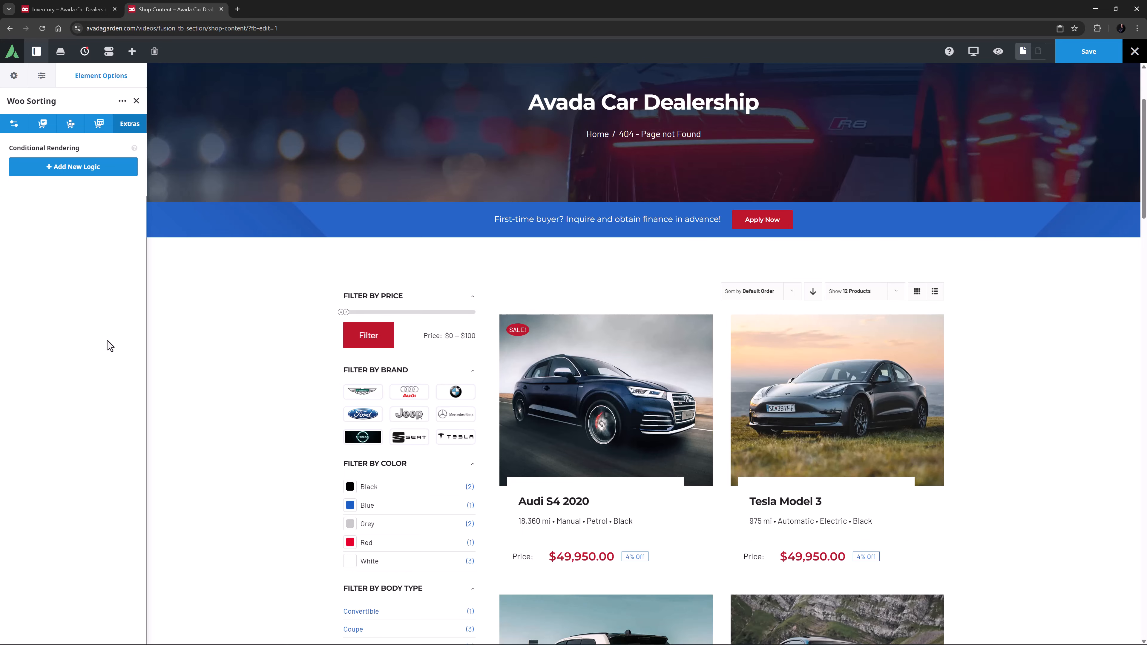